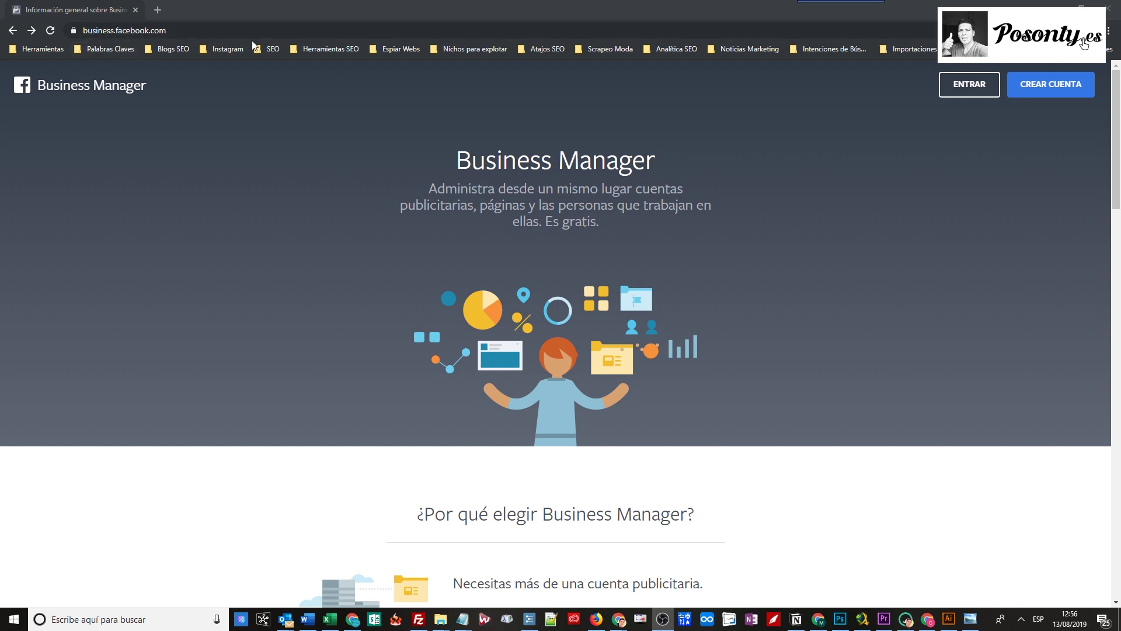
# Sign in, choose the Ofertas y Rebajas S.L. business and open its Configuración del negocio.
pyautogui.click(968, 92)
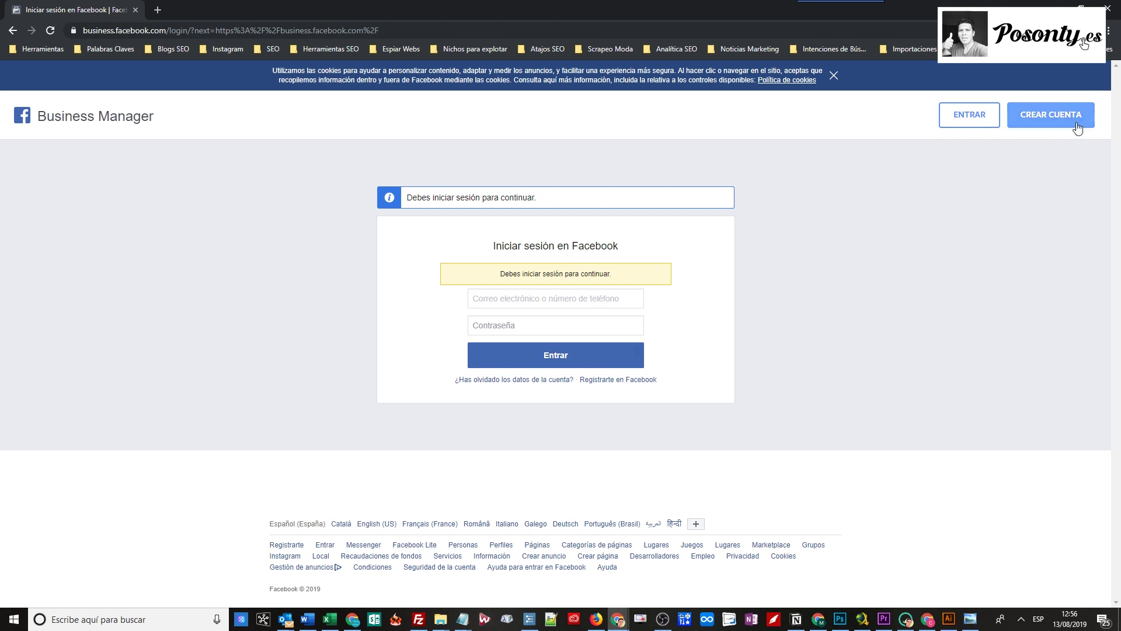
pyautogui.click(1054, 7)
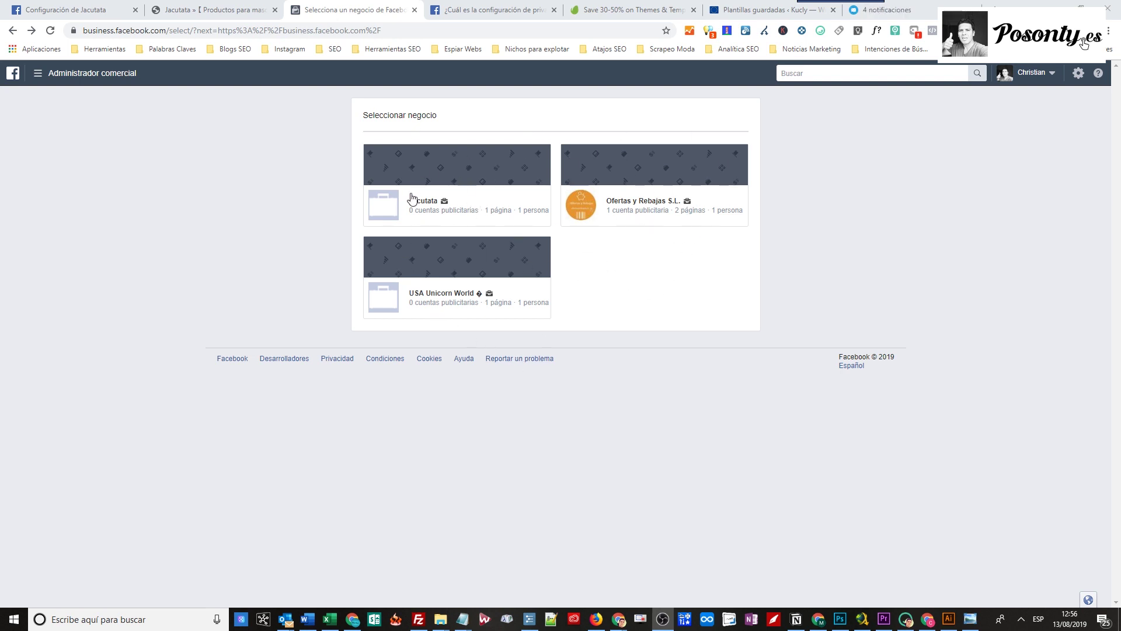
pyautogui.click(635, 217)
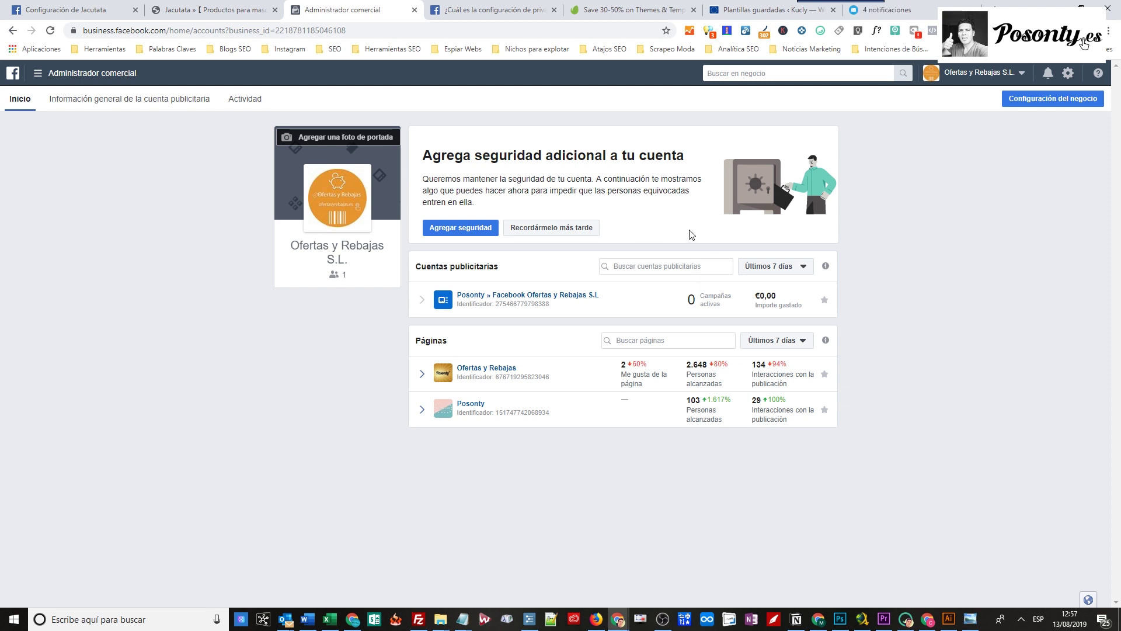
pyautogui.click(1055, 104)
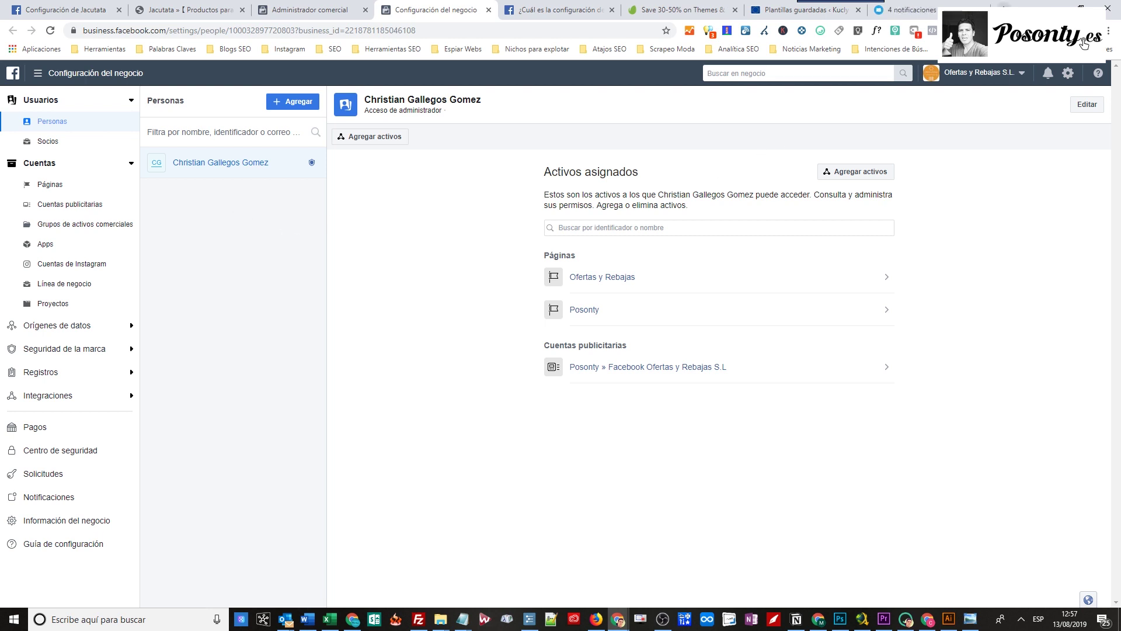
# In a new tab, search YouTube for 'business manager posonty'.
pyautogui.hotkey('ctrl', 't')
pyautogui.write('youtube.com')
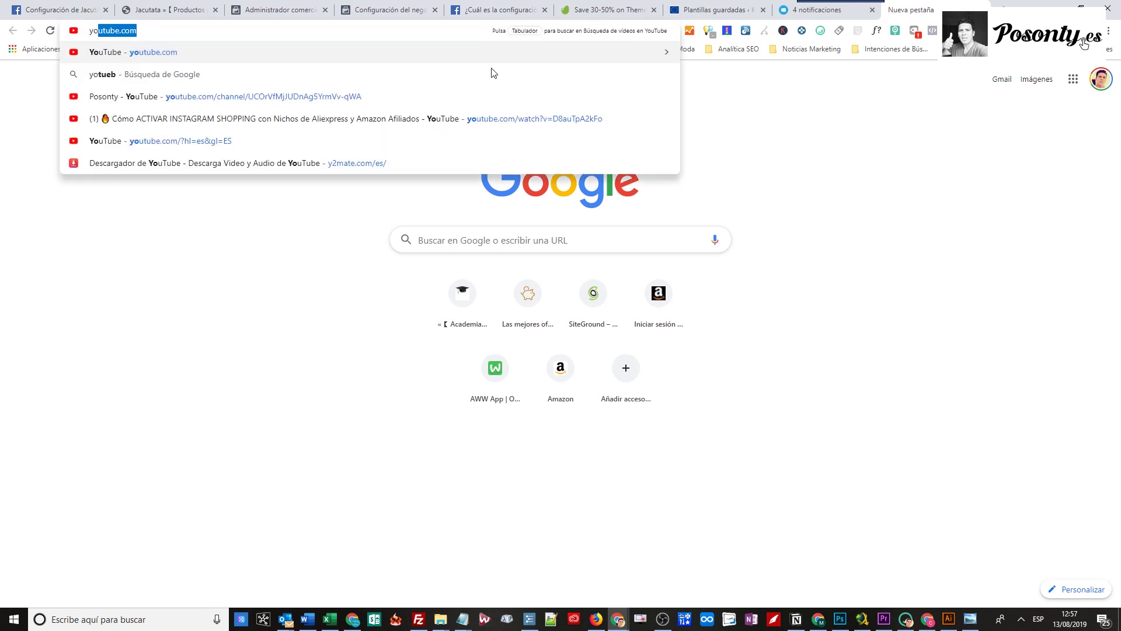
pyautogui.press('Return')
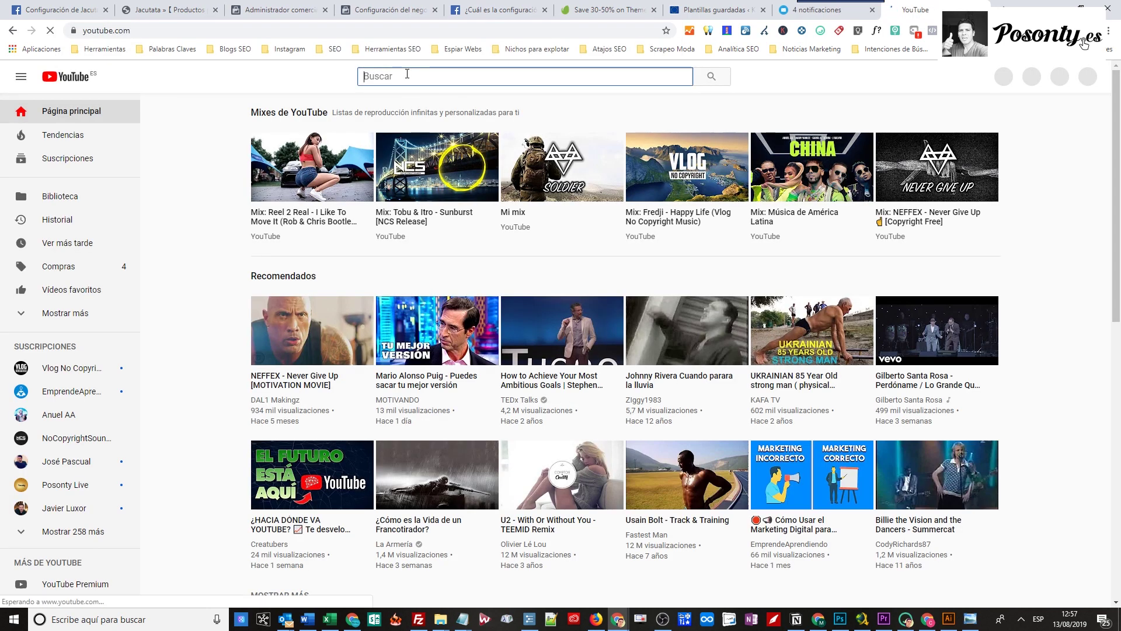
pyautogui.write('business m')
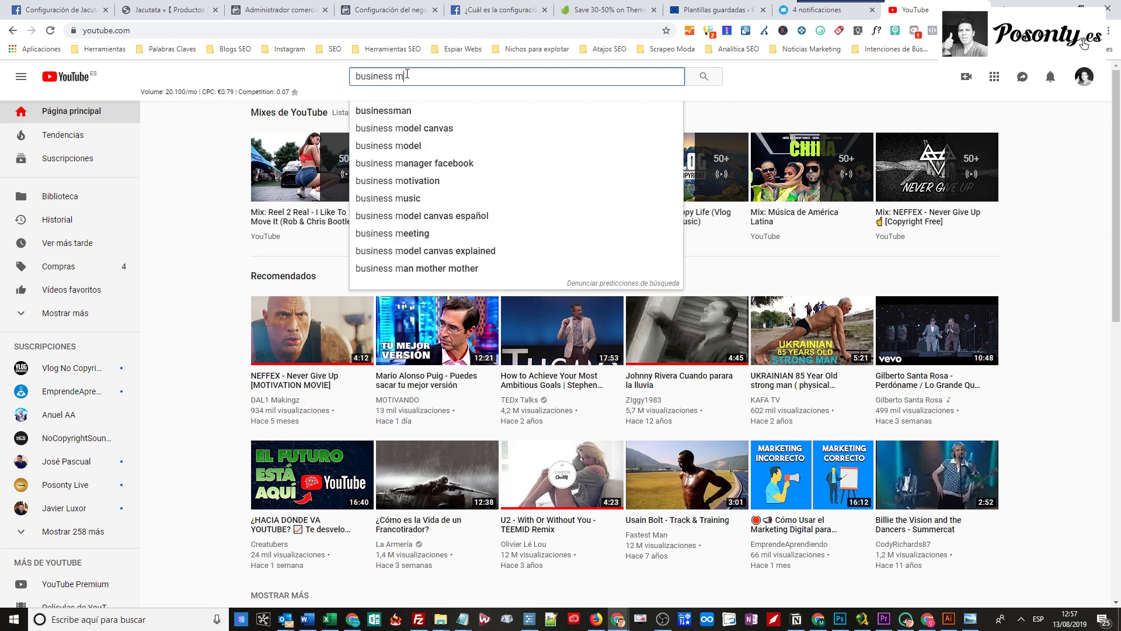
pyautogui.write('anager p')
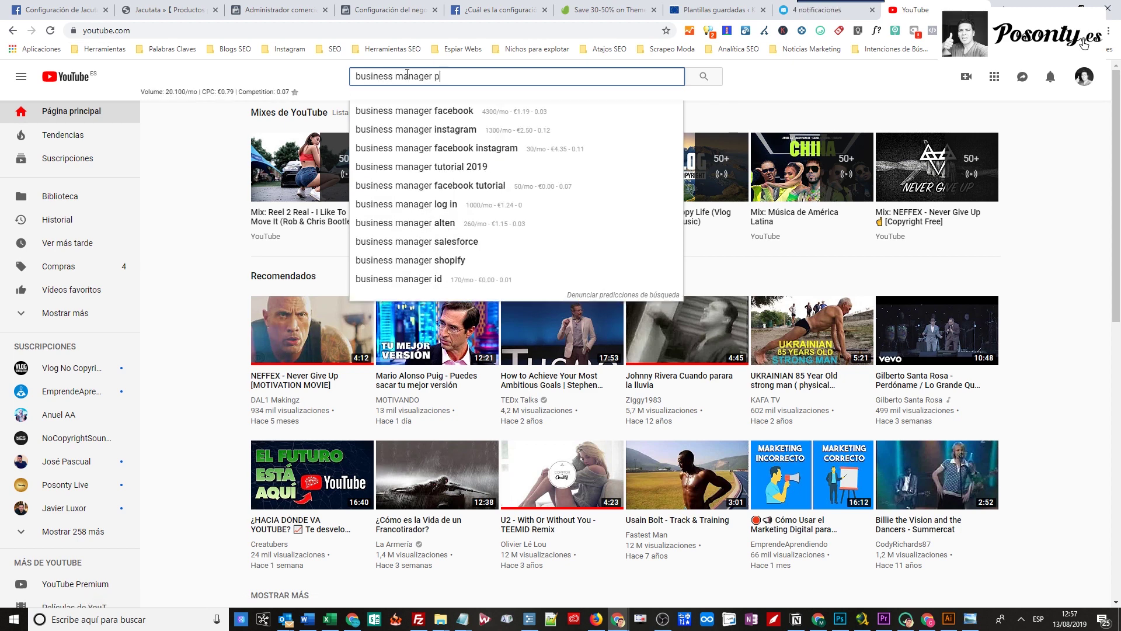
pyautogui.write('osonty')
pyautogui.press('Return')
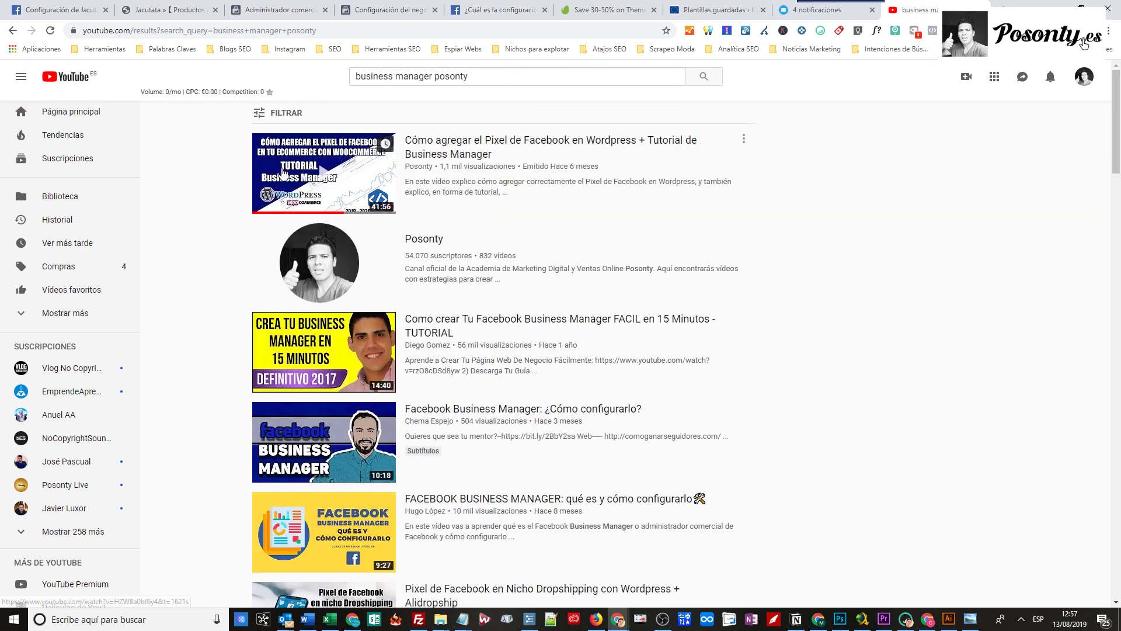
# Skim the first tutorial video muted, close it, and return to the business settings tab.
pyautogui.click(467, 149)
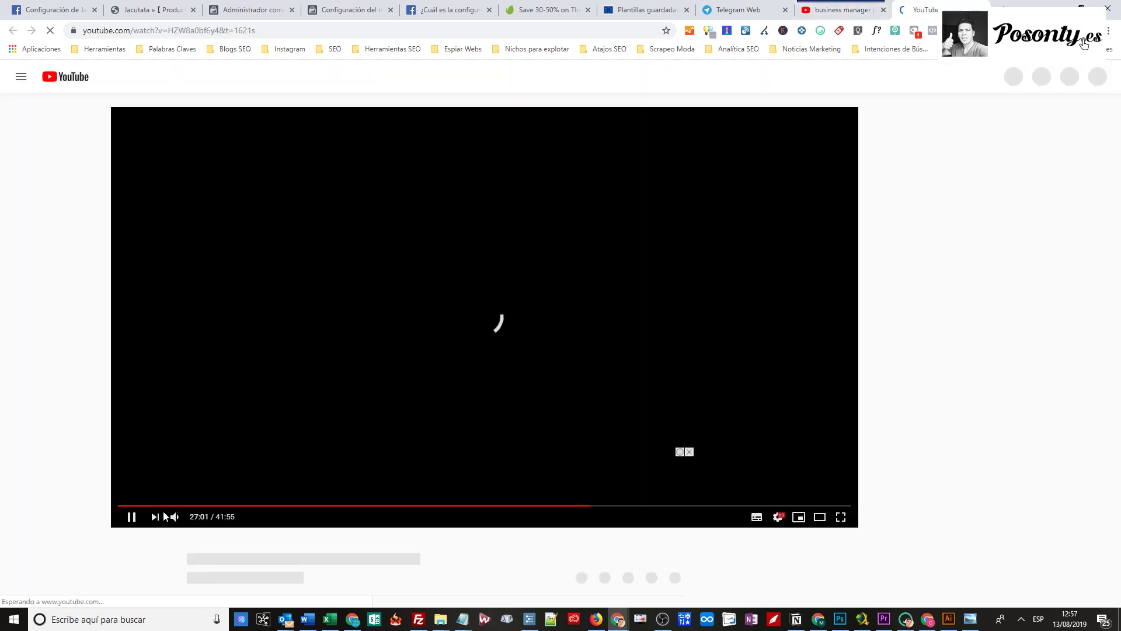
pyautogui.click(176, 516)
pyautogui.click(126, 505)
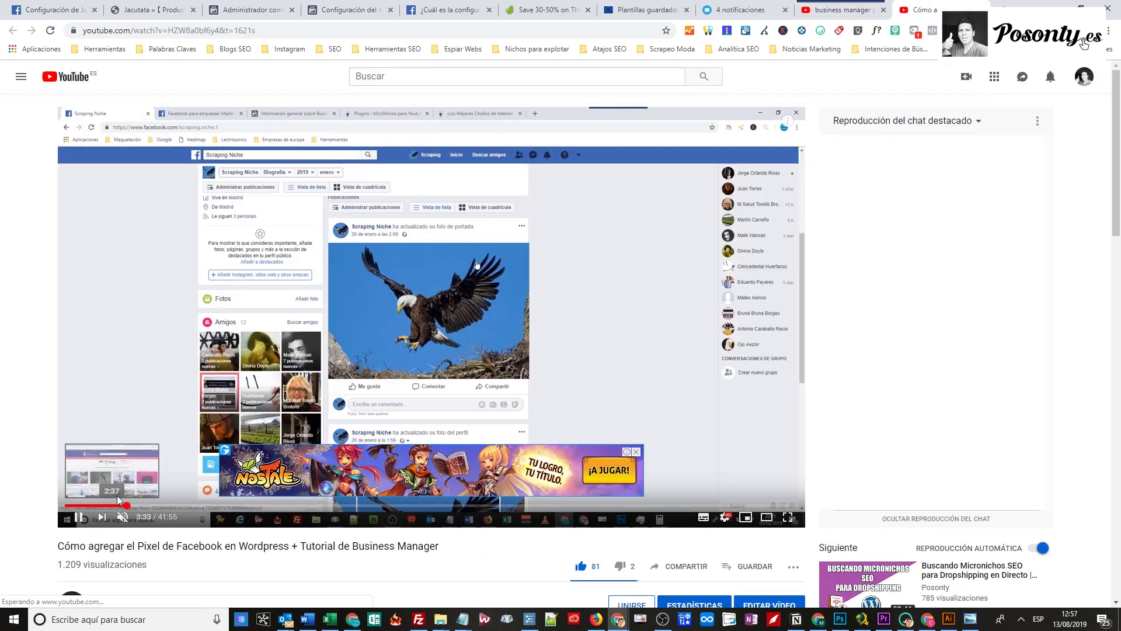
pyautogui.click(227, 507)
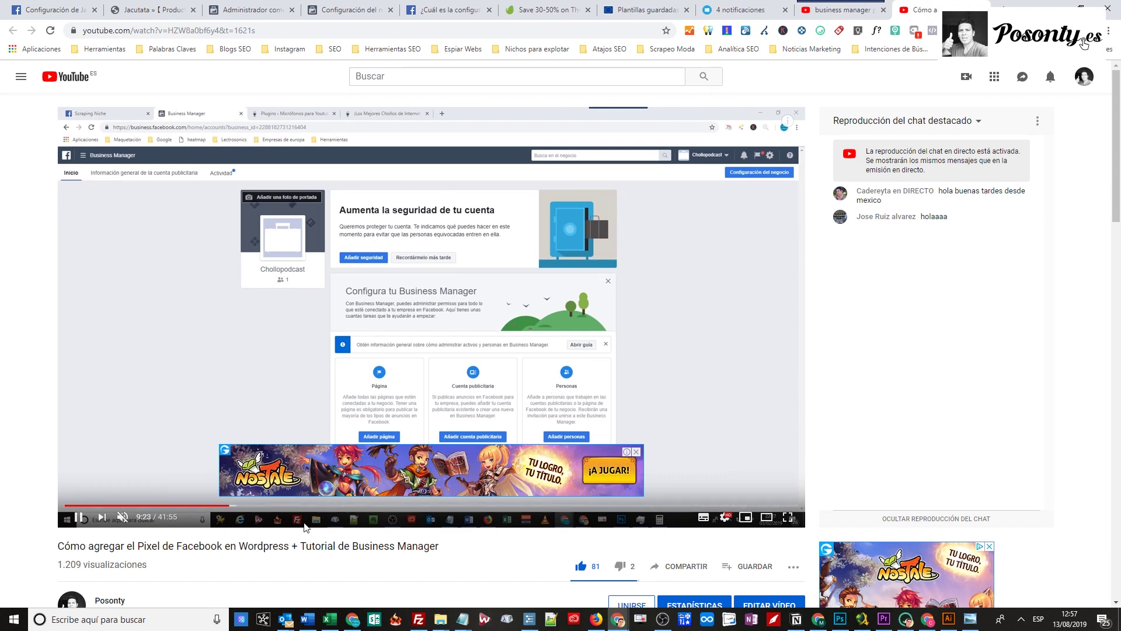
pyautogui.click(325, 505)
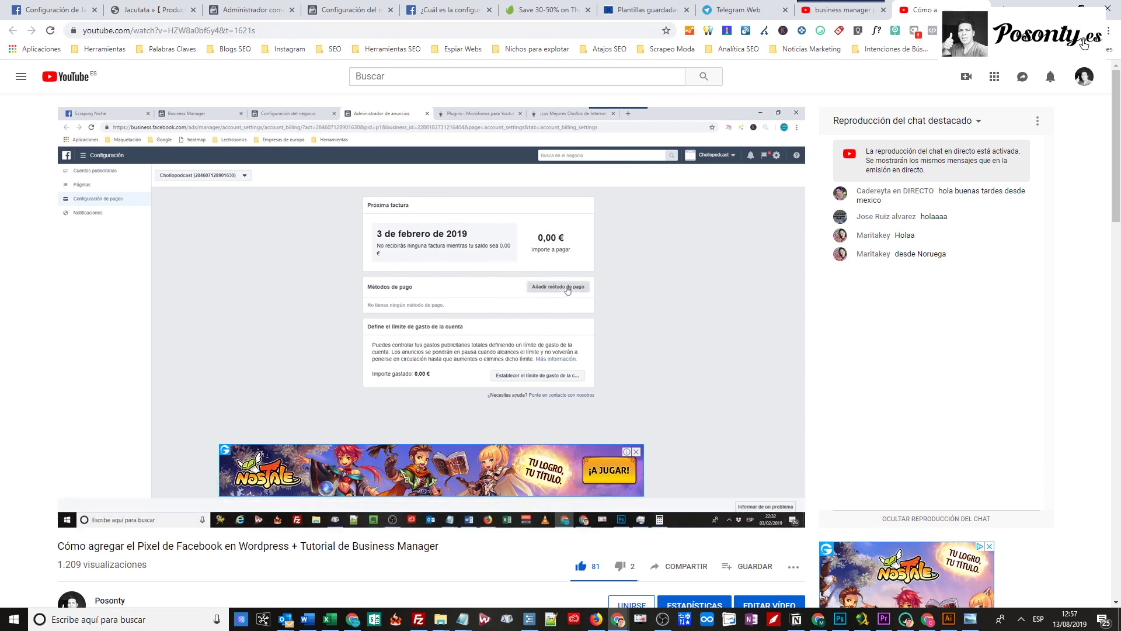
pyautogui.hotkey('ctrl', 'w')
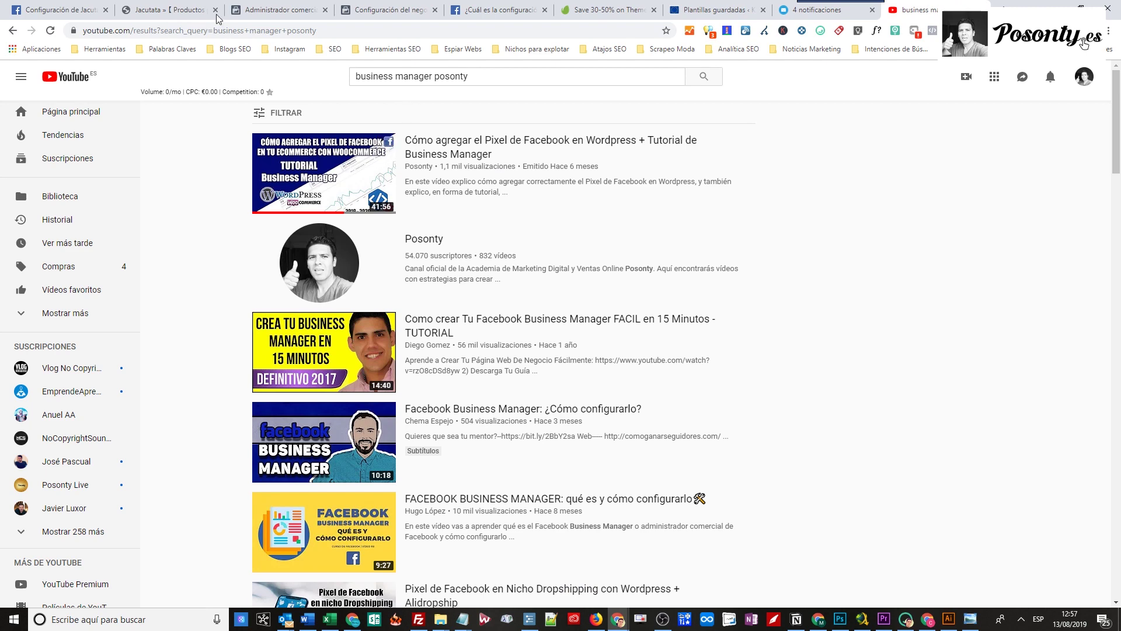
pyautogui.click(275, 10)
pyautogui.click(386, 10)
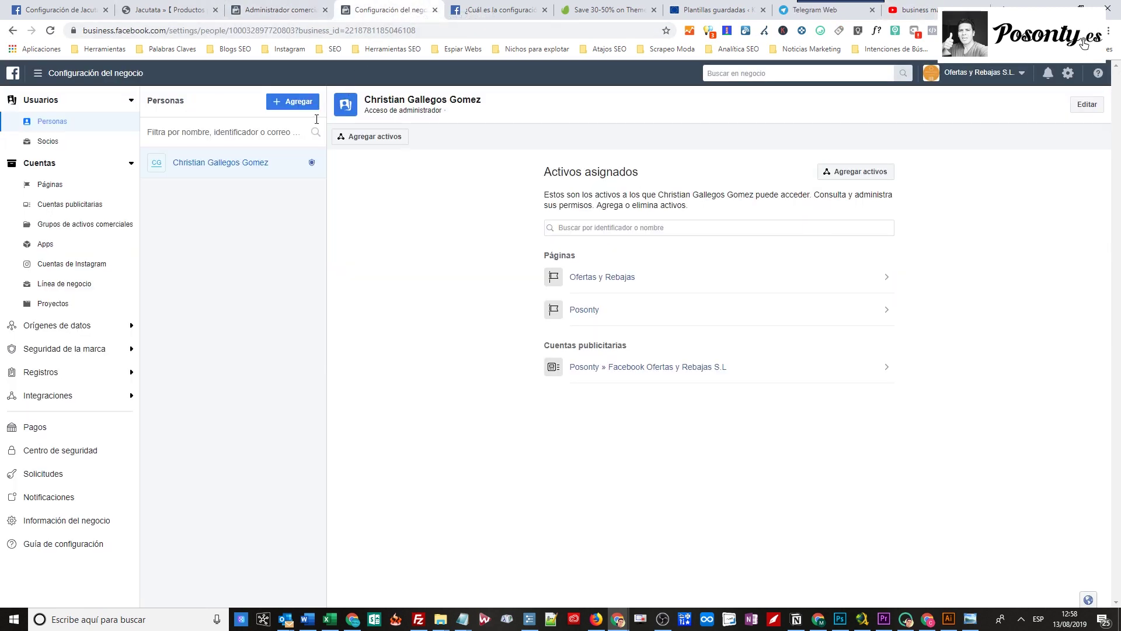
# Show the business's Pages list (Ofertas y Rebajas, Posonty) and bring up the Agregar options.
pyautogui.click(286, 10)
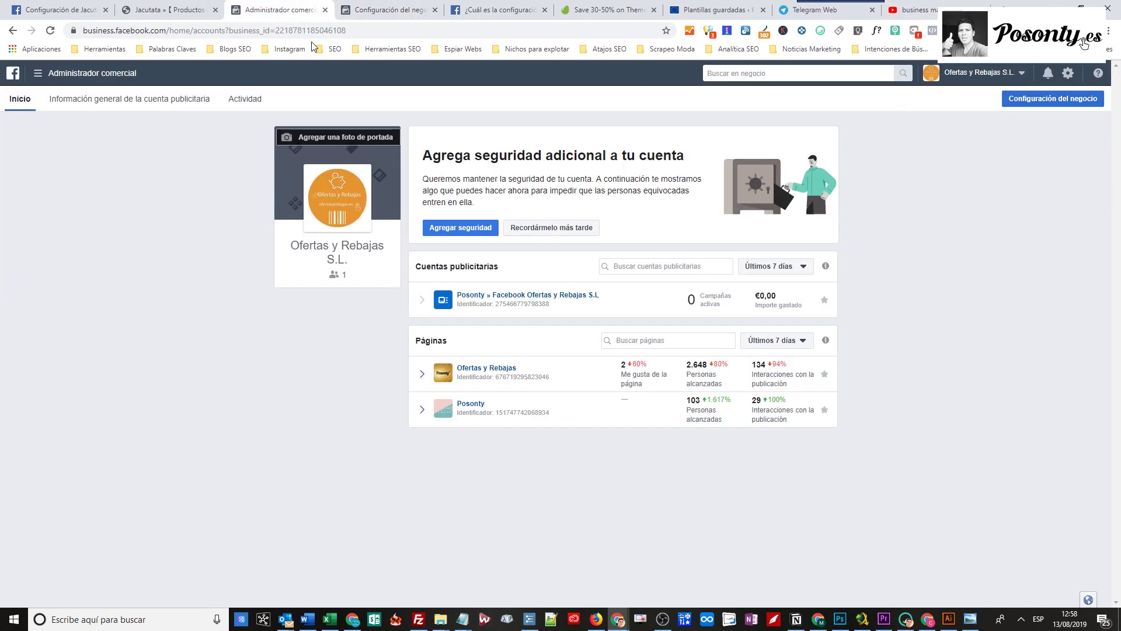
pyautogui.click(385, 10)
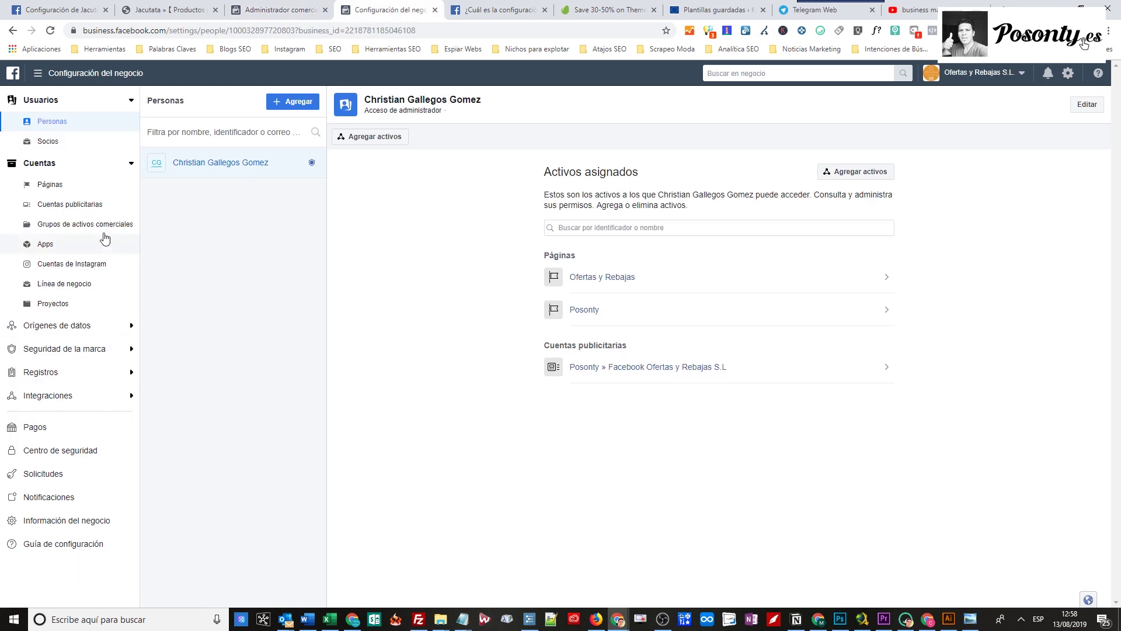
pyautogui.click(49, 184)
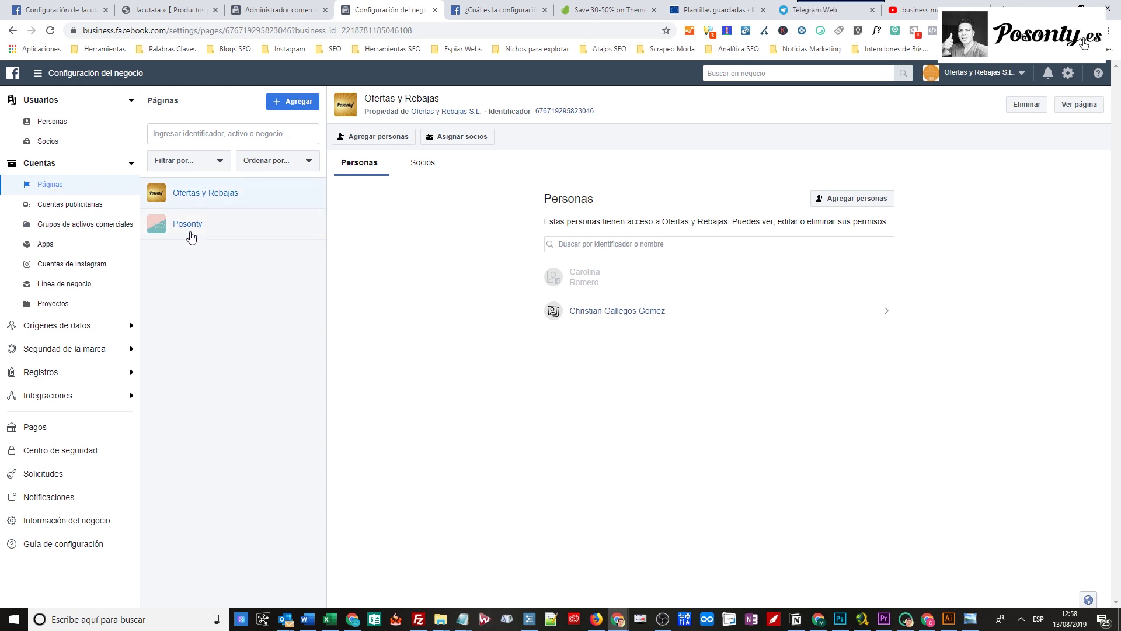
pyautogui.click(284, 106)
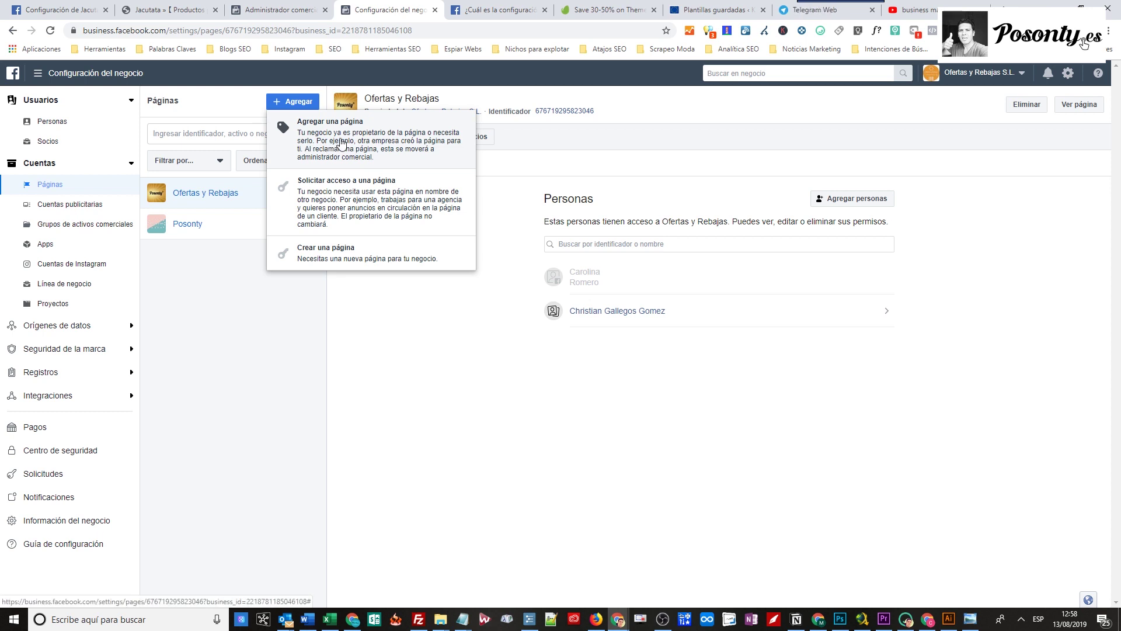
# Try adding the Jacutata page with its Instagram account, then dismiss the invalid-password error.
pyautogui.click(342, 143)
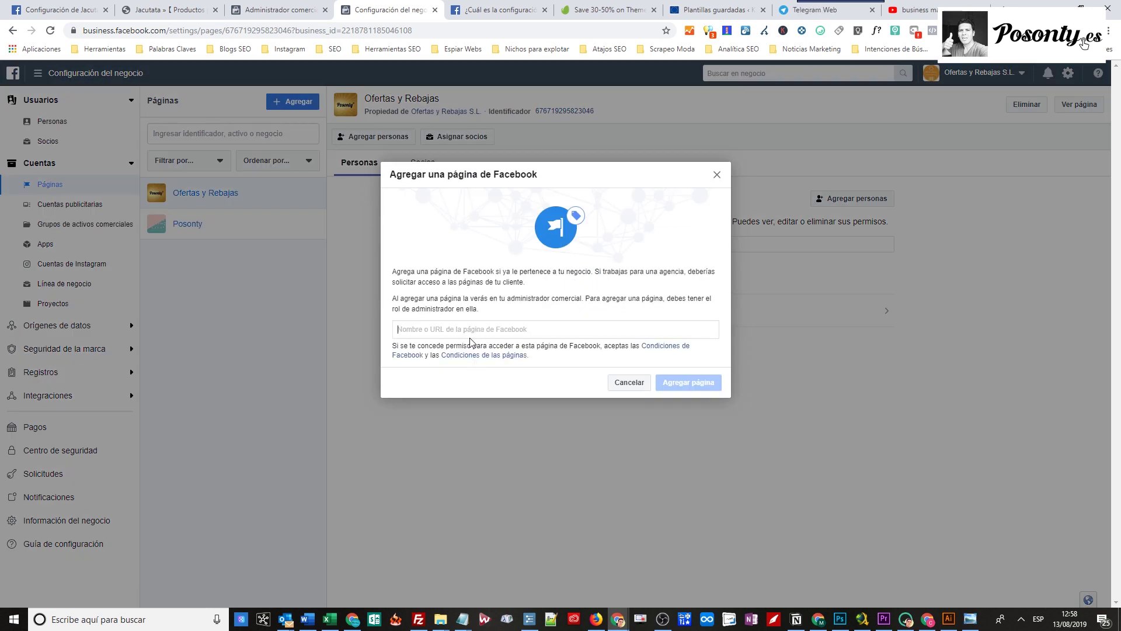
pyautogui.write('jacutata')
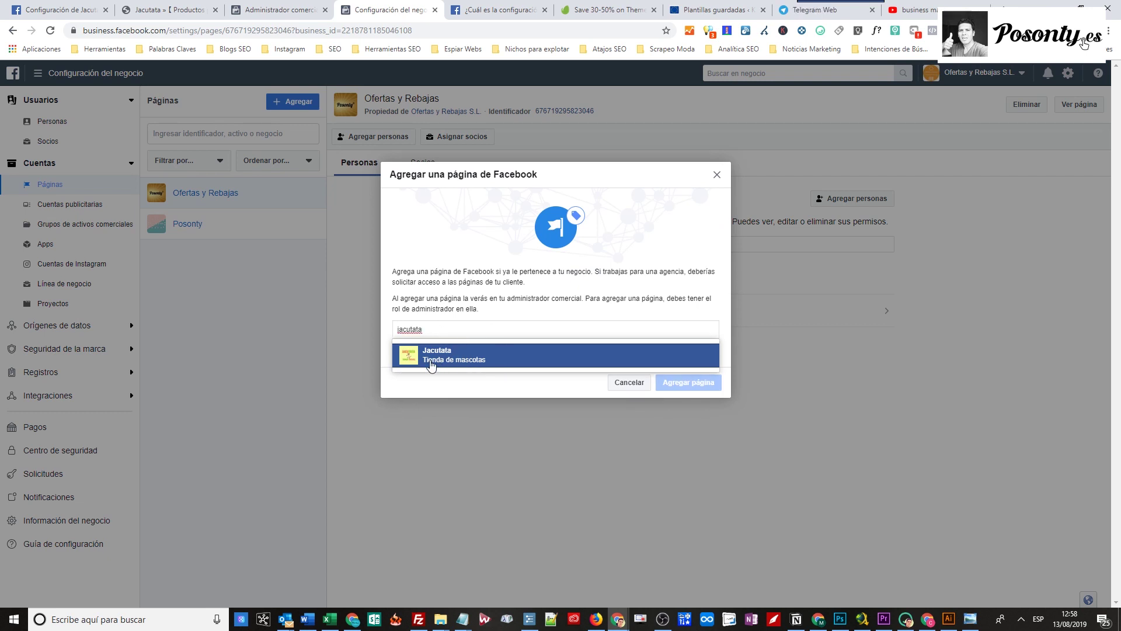
pyautogui.click(454, 355)
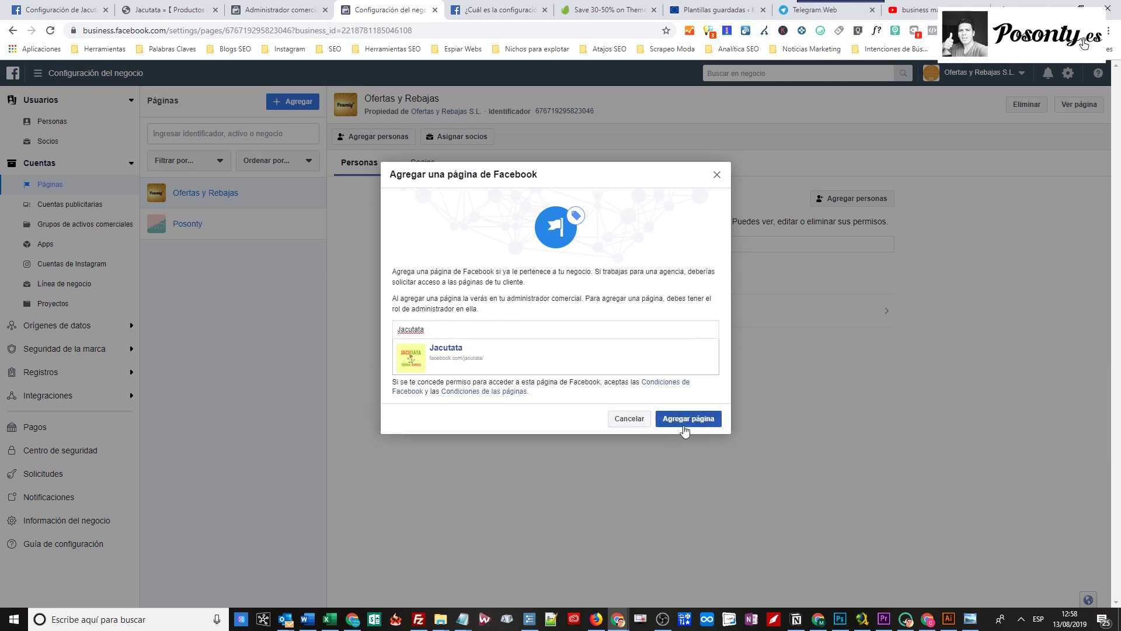
pyautogui.click(684, 420)
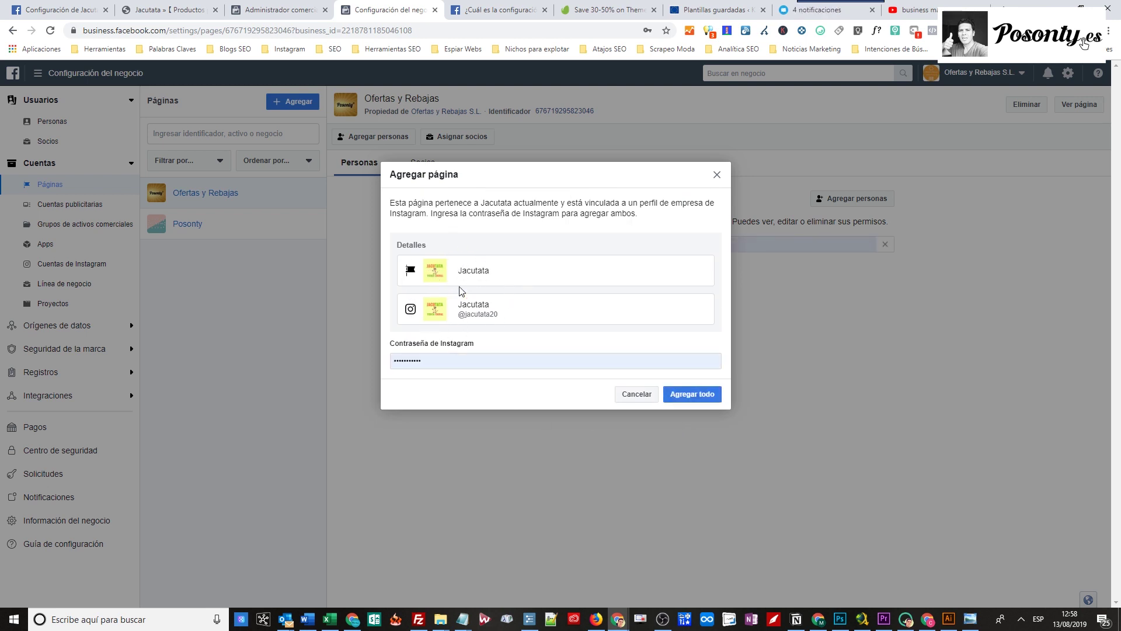
pyautogui.click(691, 399)
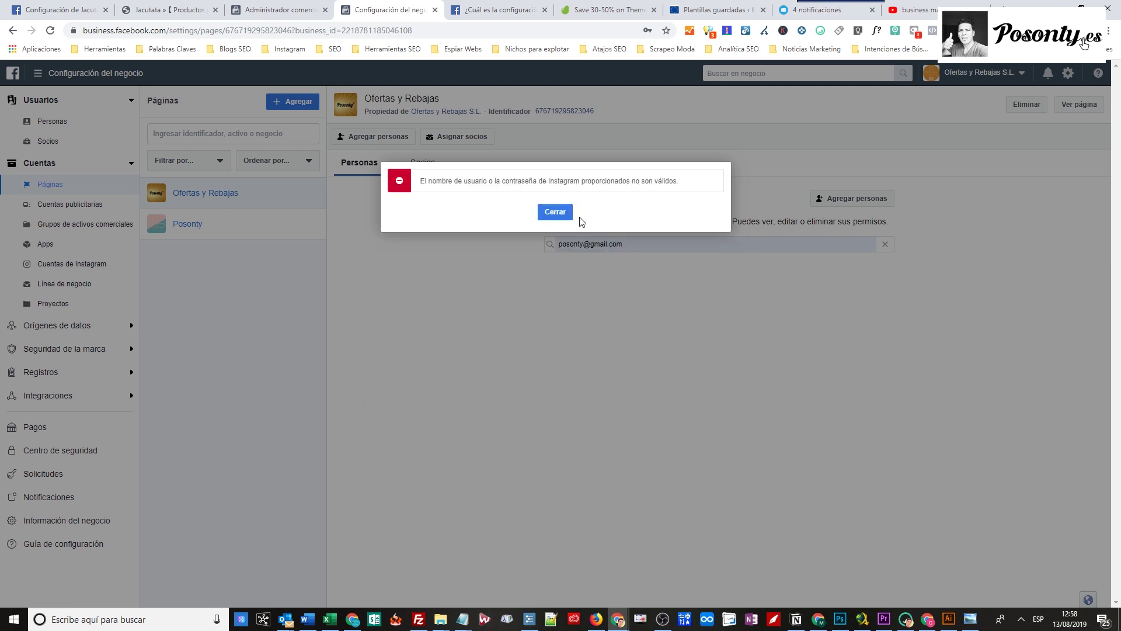
pyautogui.click(555, 211)
# Re-add the Jacutata page, enter the Instagram account password, and add both.
pyautogui.click(293, 101)
pyautogui.click(318, 140)
pyautogui.click(510, 333)
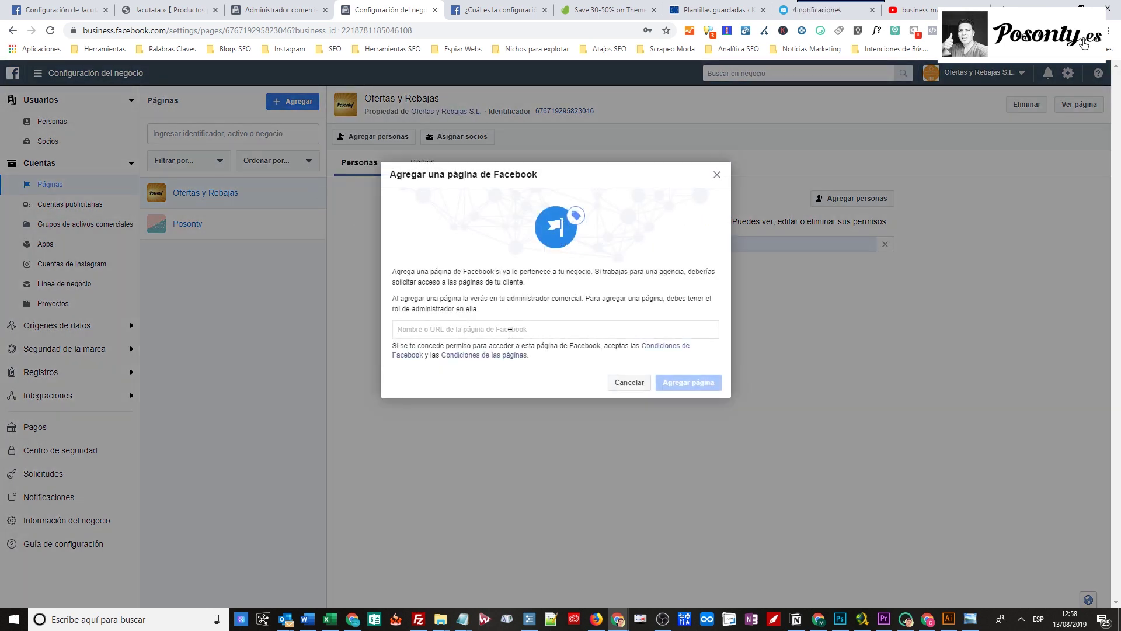
pyautogui.write('jacutata')
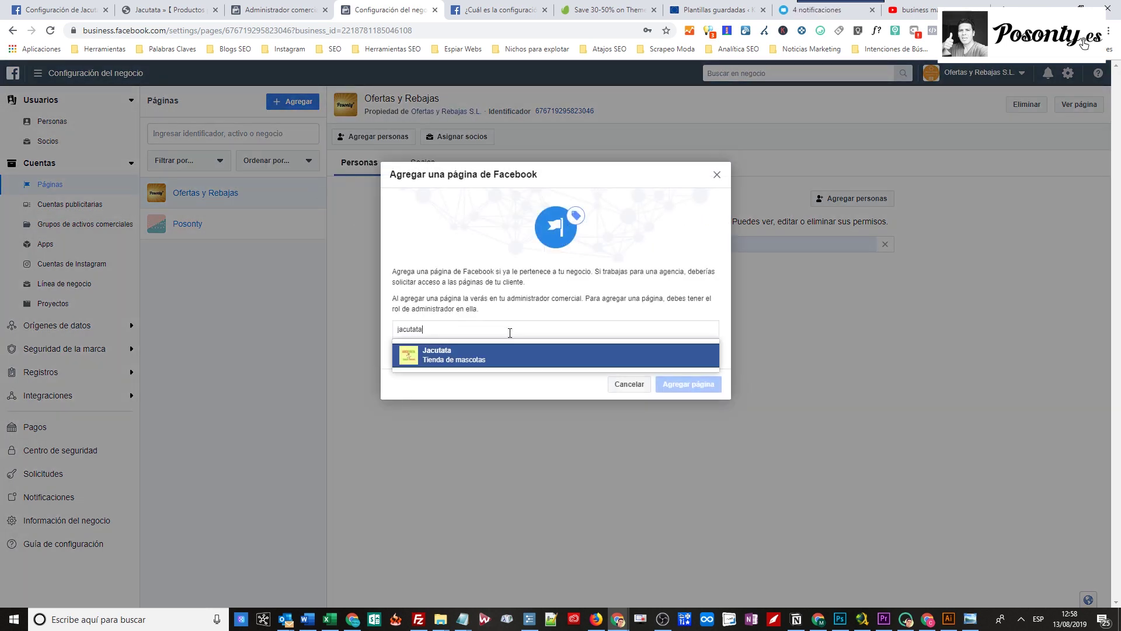
pyautogui.click(489, 361)
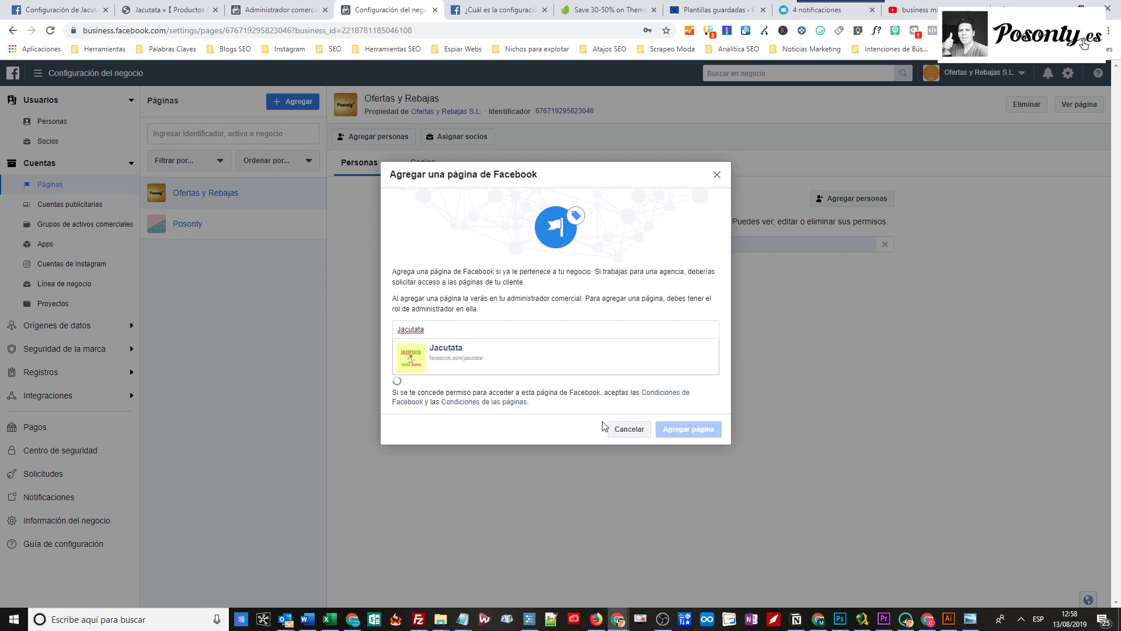
pyautogui.click(685, 420)
pyautogui.doubleClick(466, 358)
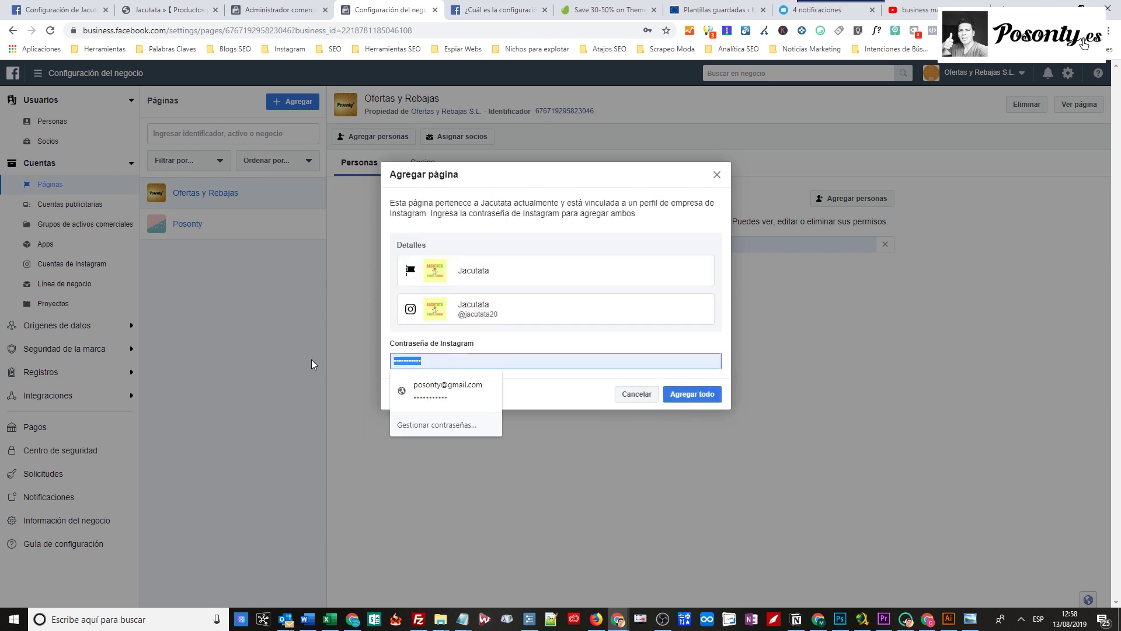
pyautogui.write('****')
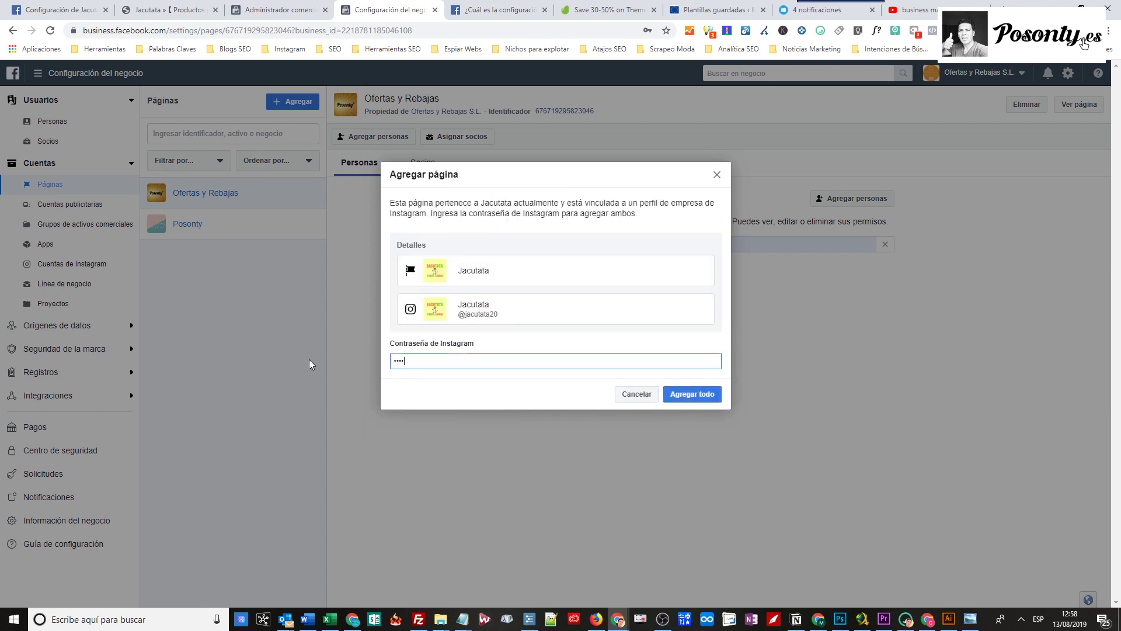
pyautogui.write('******')
pyautogui.click(691, 394)
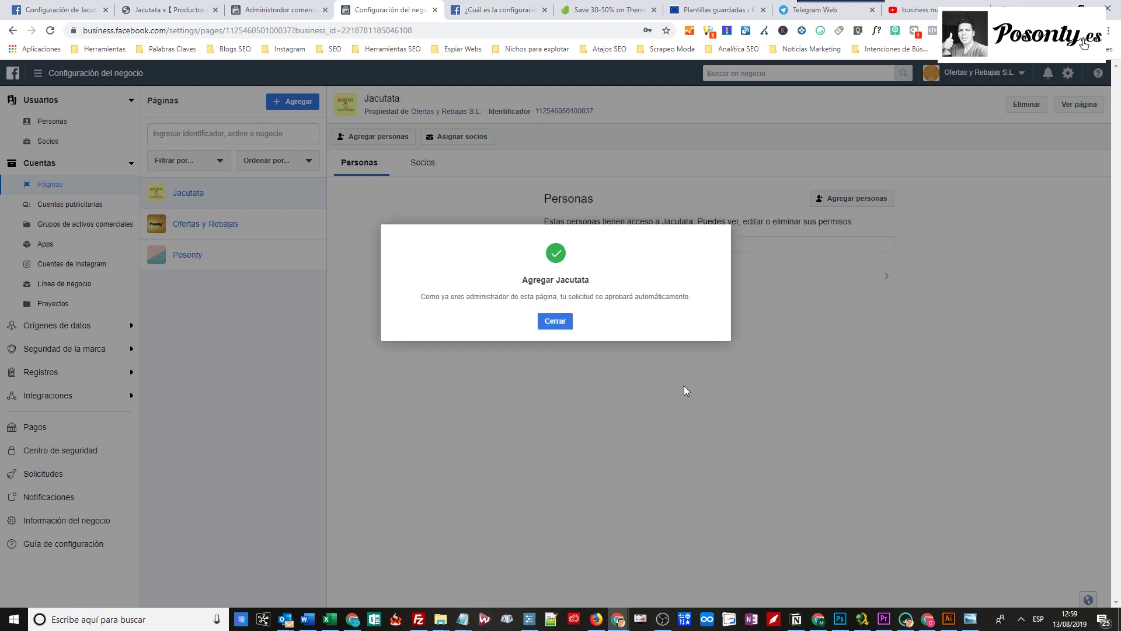
# Close the success confirmation and go to the Business Manager home overview.
pyautogui.click(560, 323)
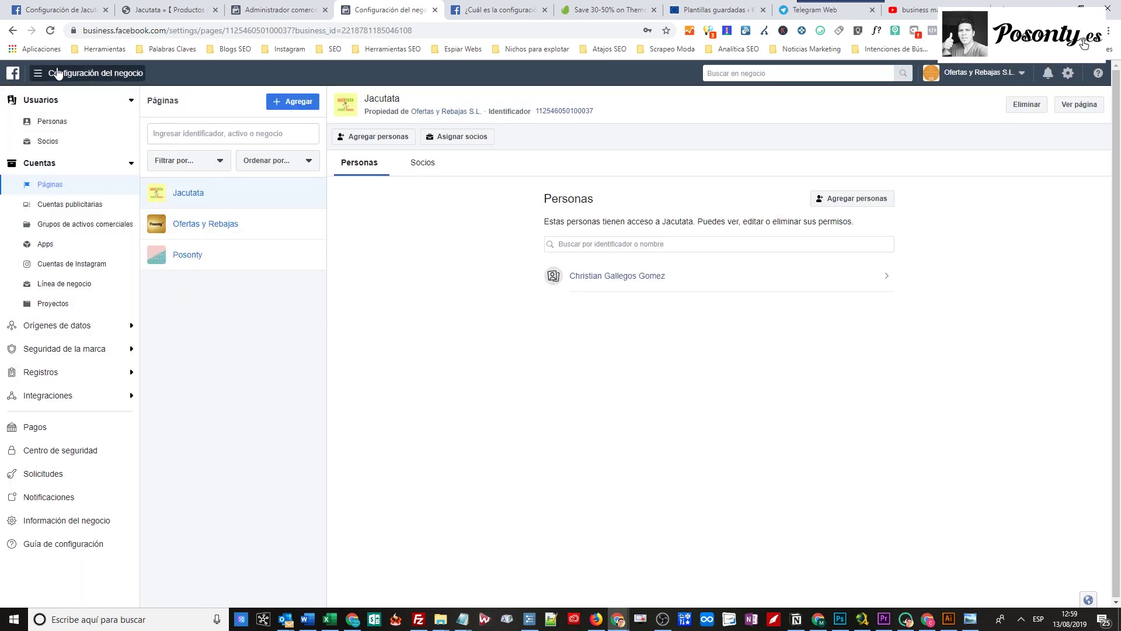
pyautogui.click(16, 78)
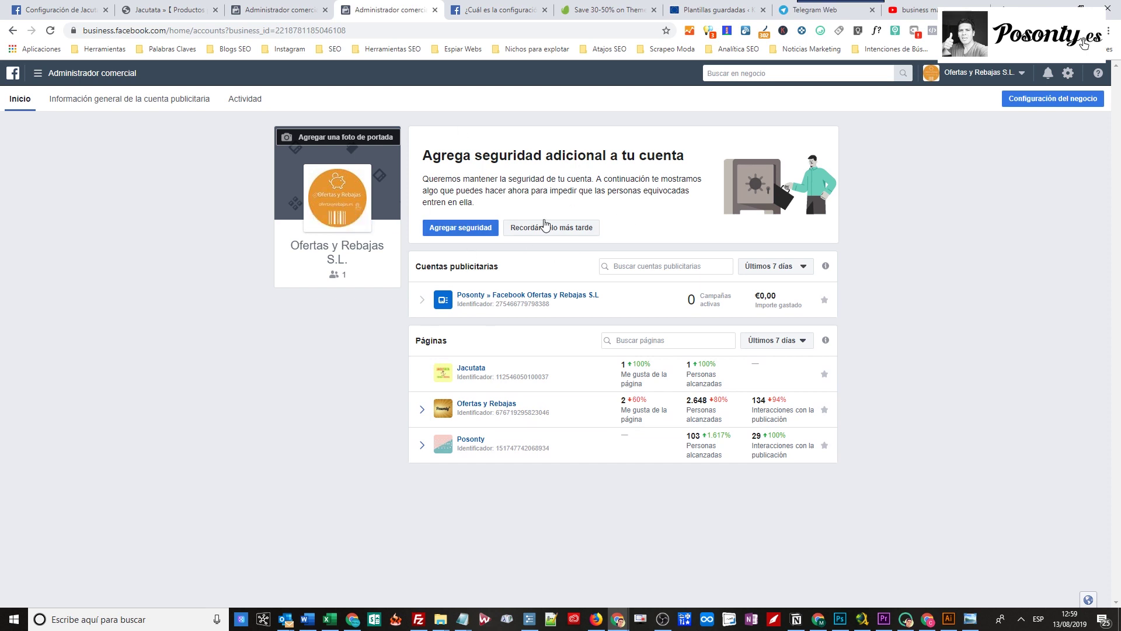
pyautogui.hotkey('ctrl', 'shift', 'Tab')
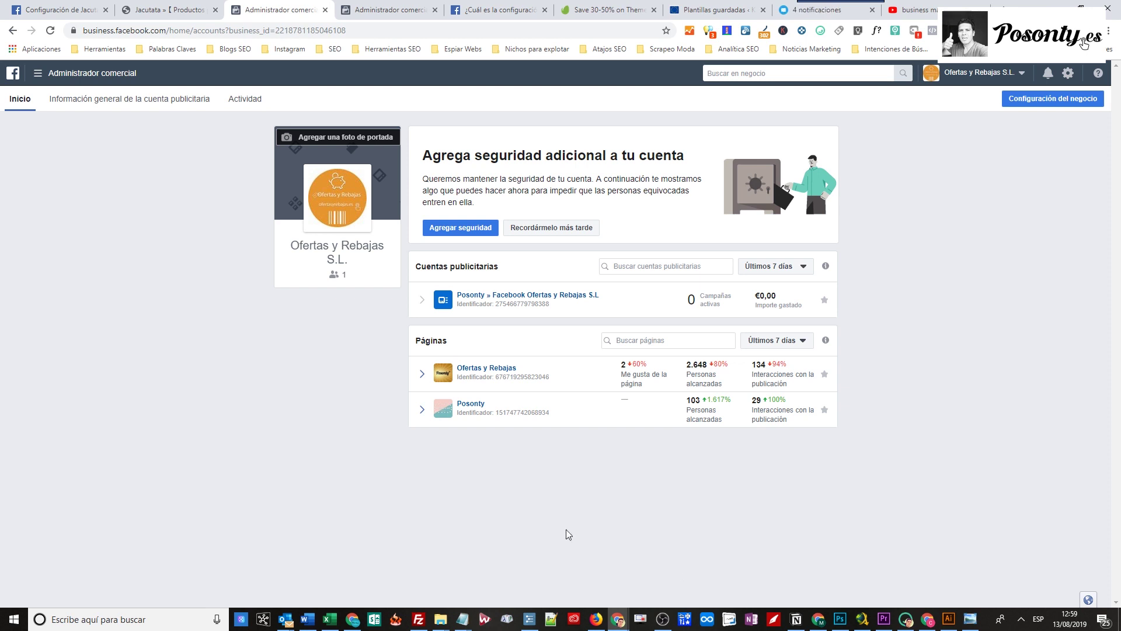
# Load posonty.com and scroll down to the Cursos de Marketing Digital listings.
pyautogui.click(385, 10)
pyautogui.click(341, 30)
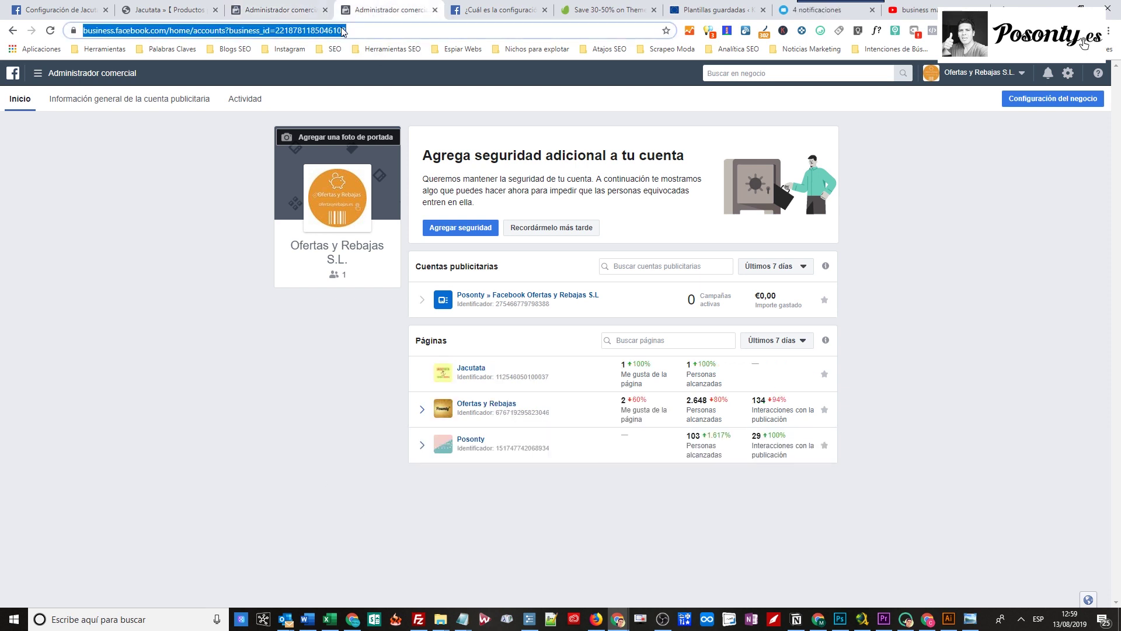
pyautogui.write('posonty.c')
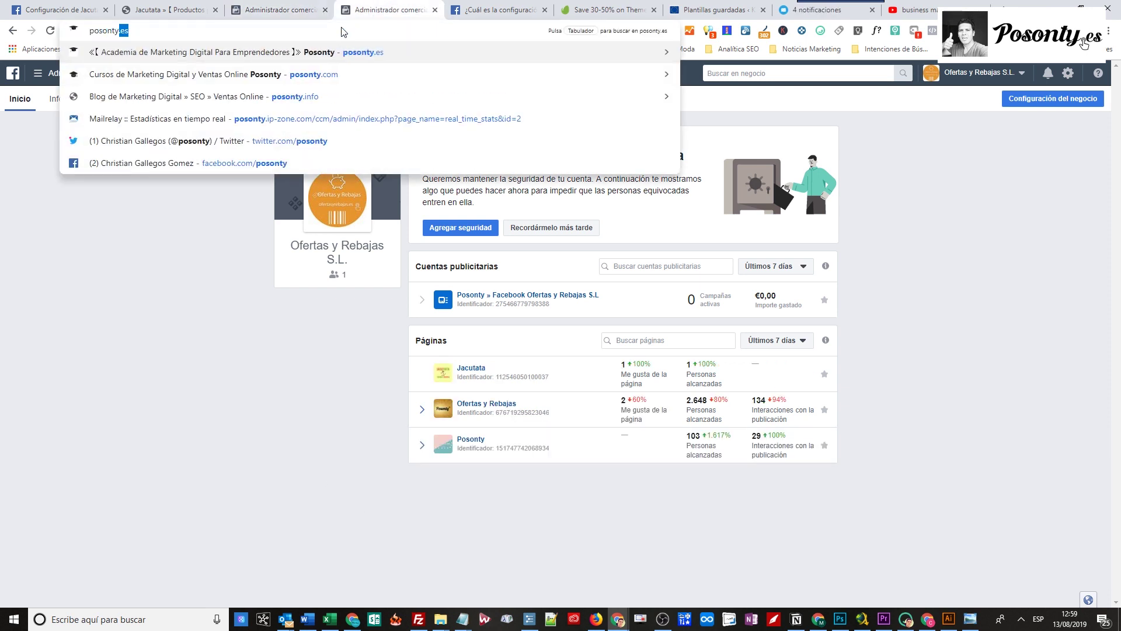
pyautogui.write('om')
pyautogui.press('Return')
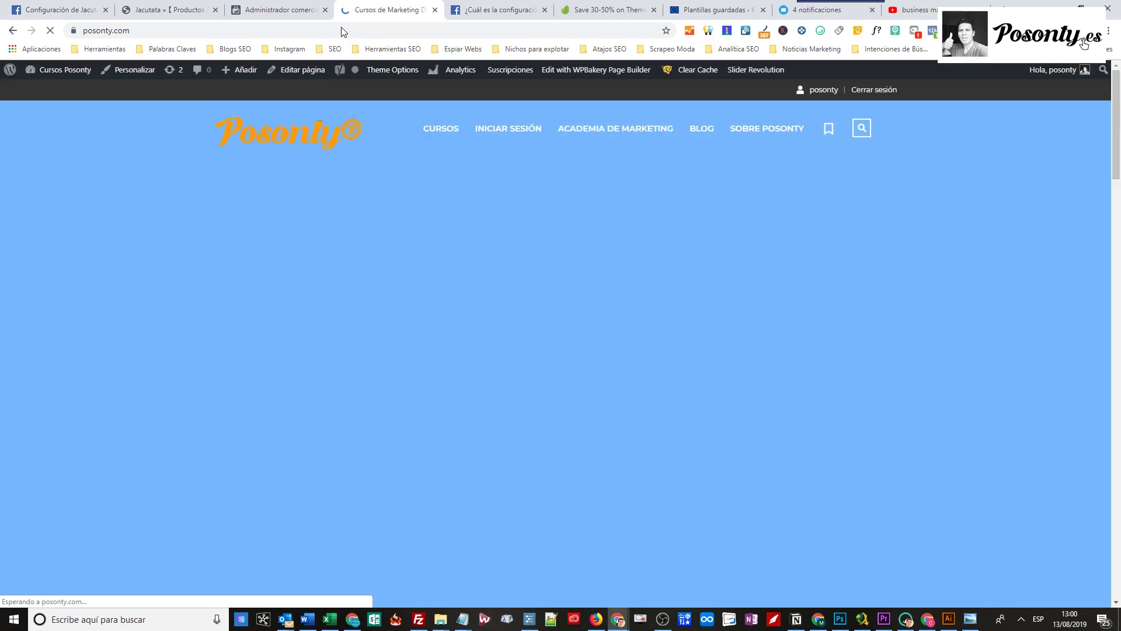
pyautogui.scroll(-7, 421, 205)
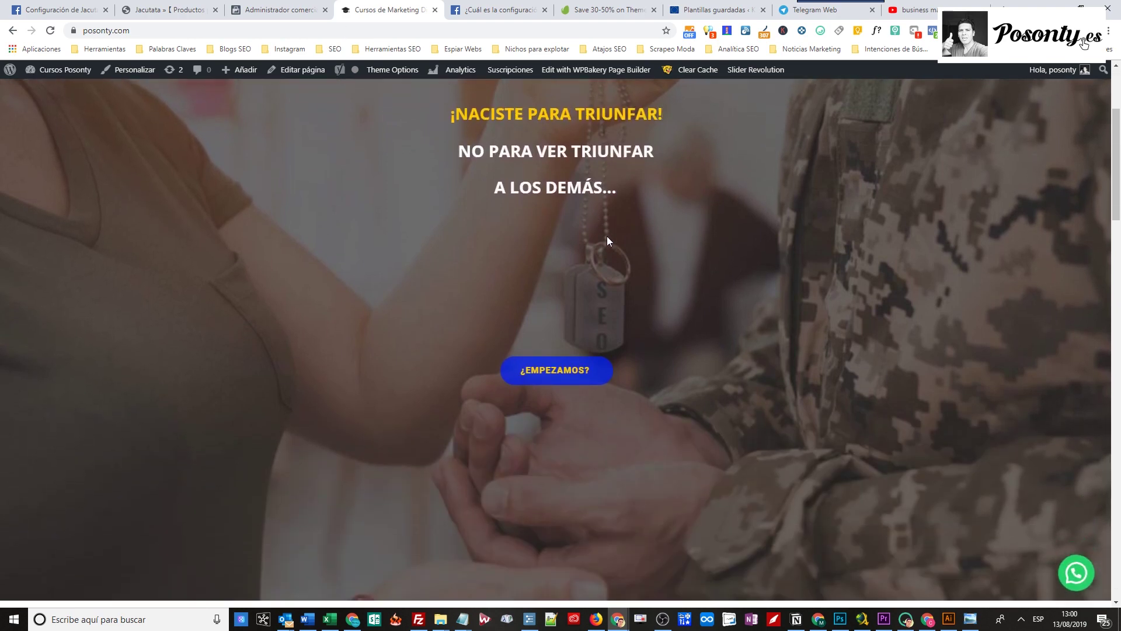
pyautogui.scroll(-2, 799, 306)
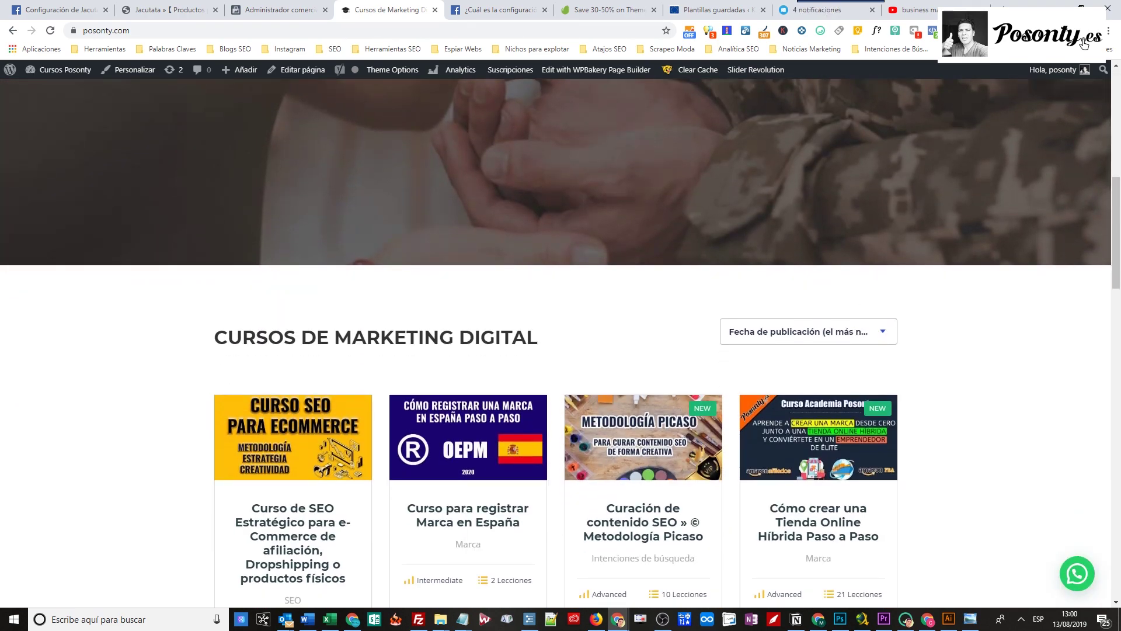